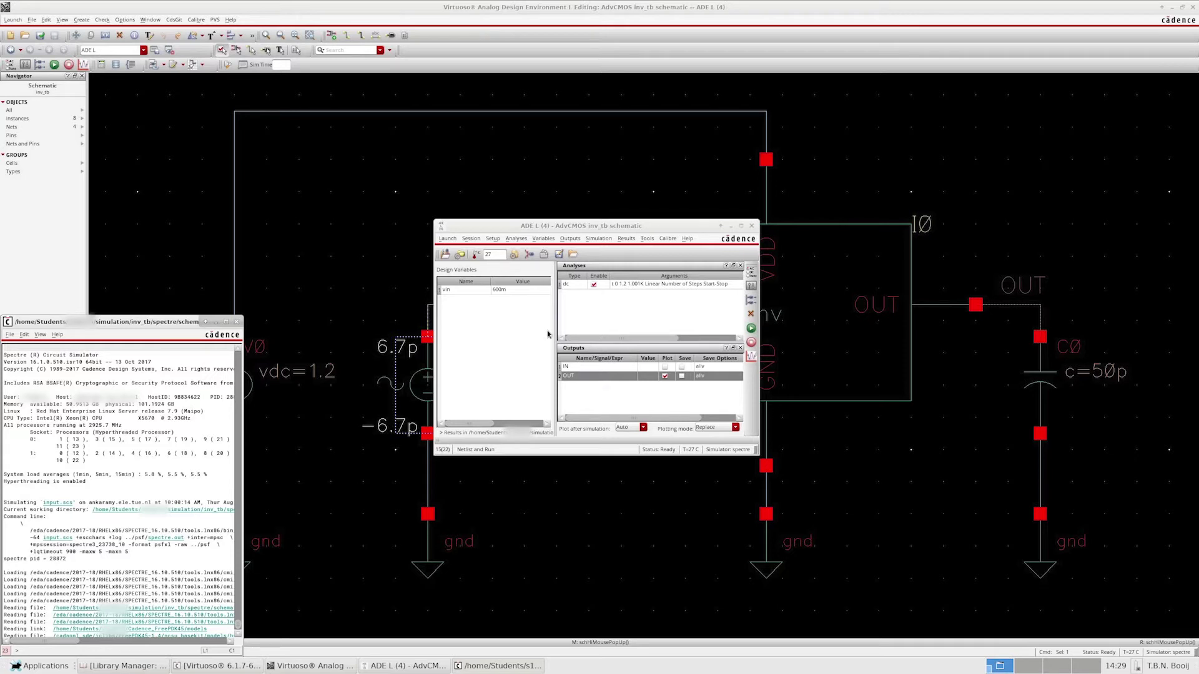
# Add an enabled tran analysis with a stop time of 100u
pyautogui.click(752, 275)
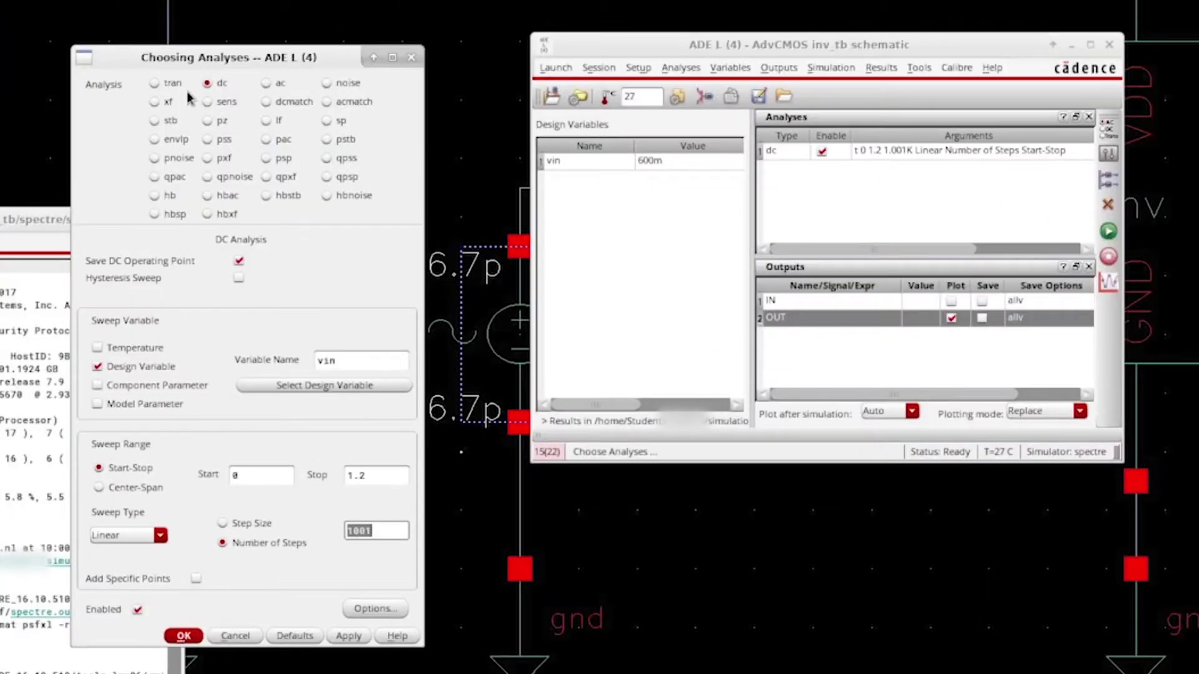
pyautogui.click(175, 88)
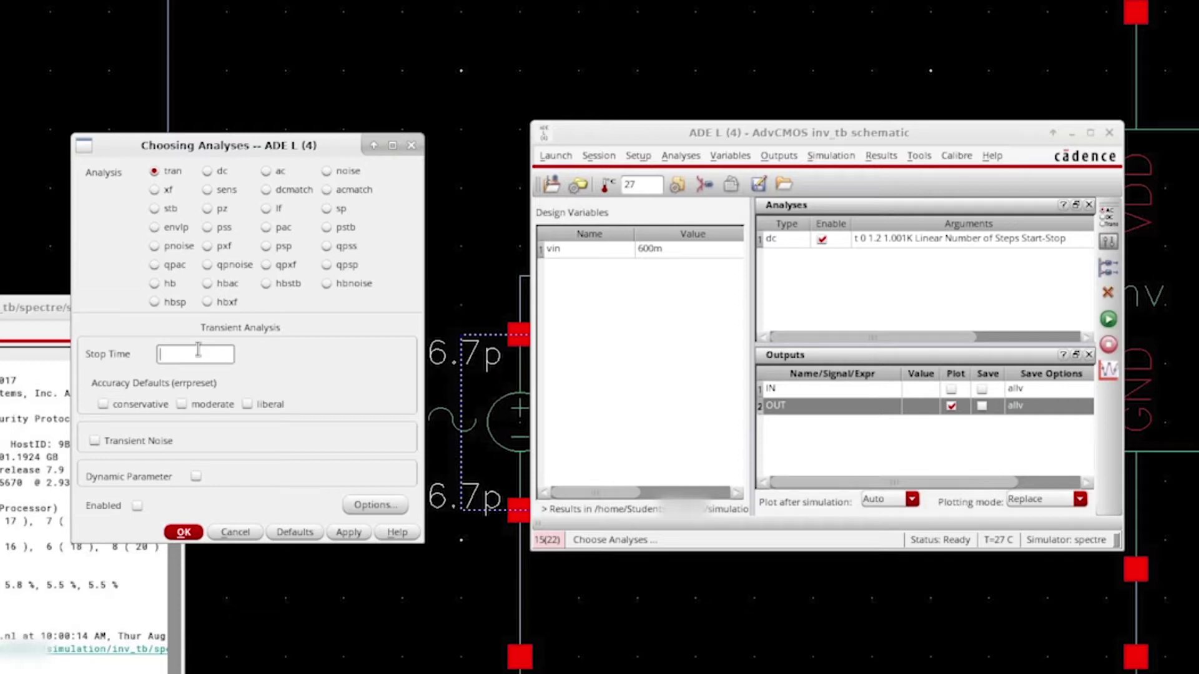
pyautogui.write('100u')
pyautogui.click(137, 506)
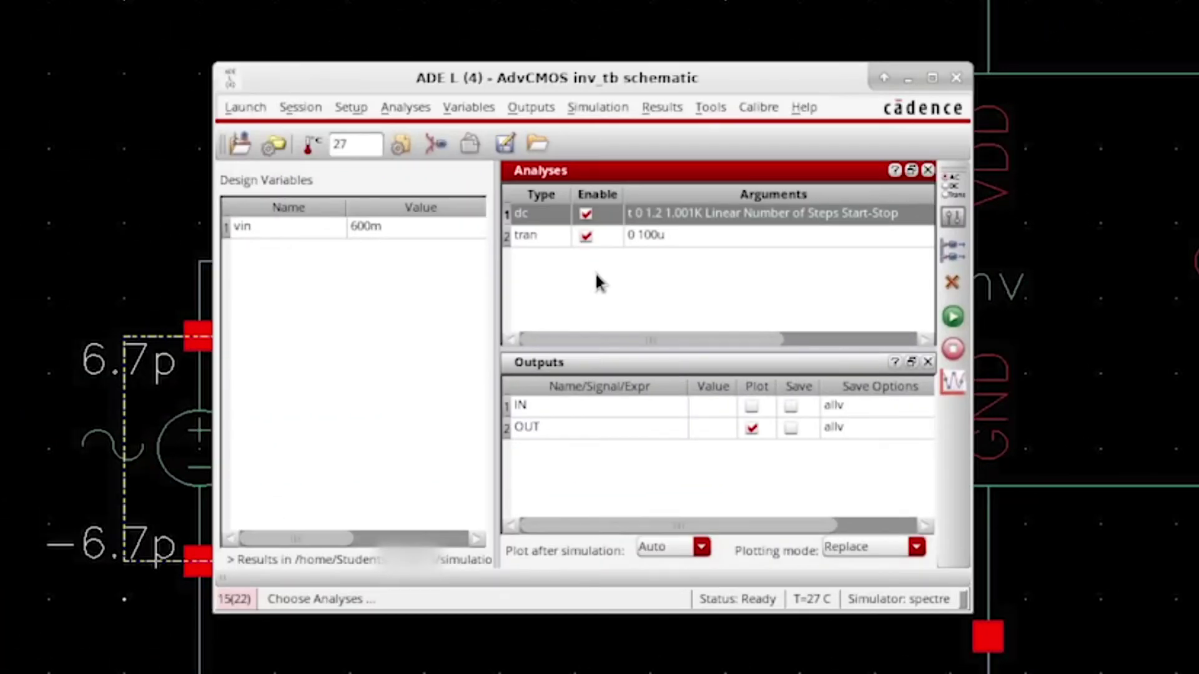
# Disable the dc analysis and tick Plot for the IN output
pyautogui.click(585, 214)
pyautogui.click(653, 412)
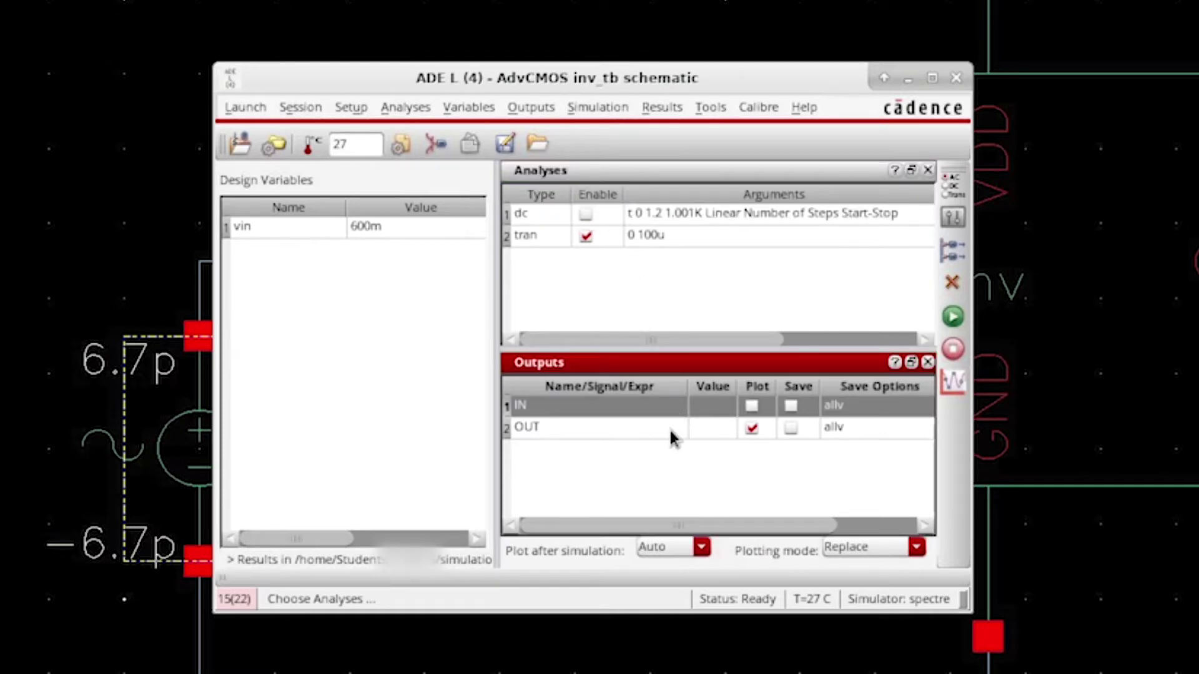
pyautogui.click(754, 407)
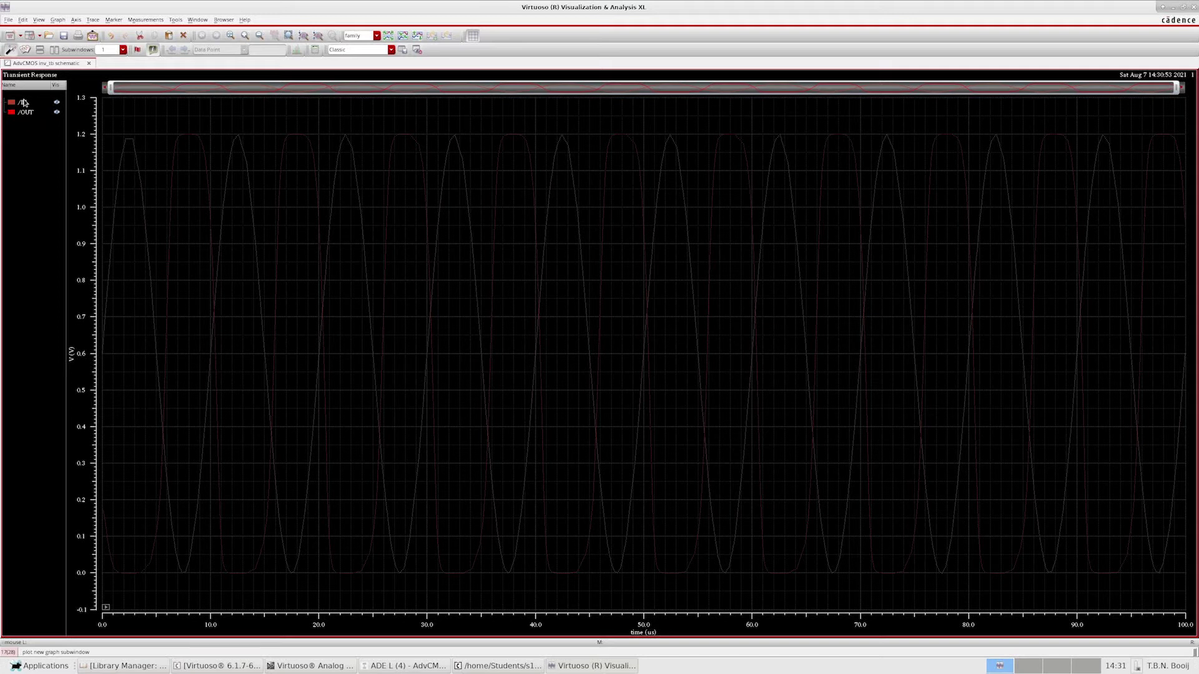
# Select both the /IN and /OUT traces in the waveform legend
pyautogui.moveTo(24, 103); pyautogui.dragTo(27, 116)
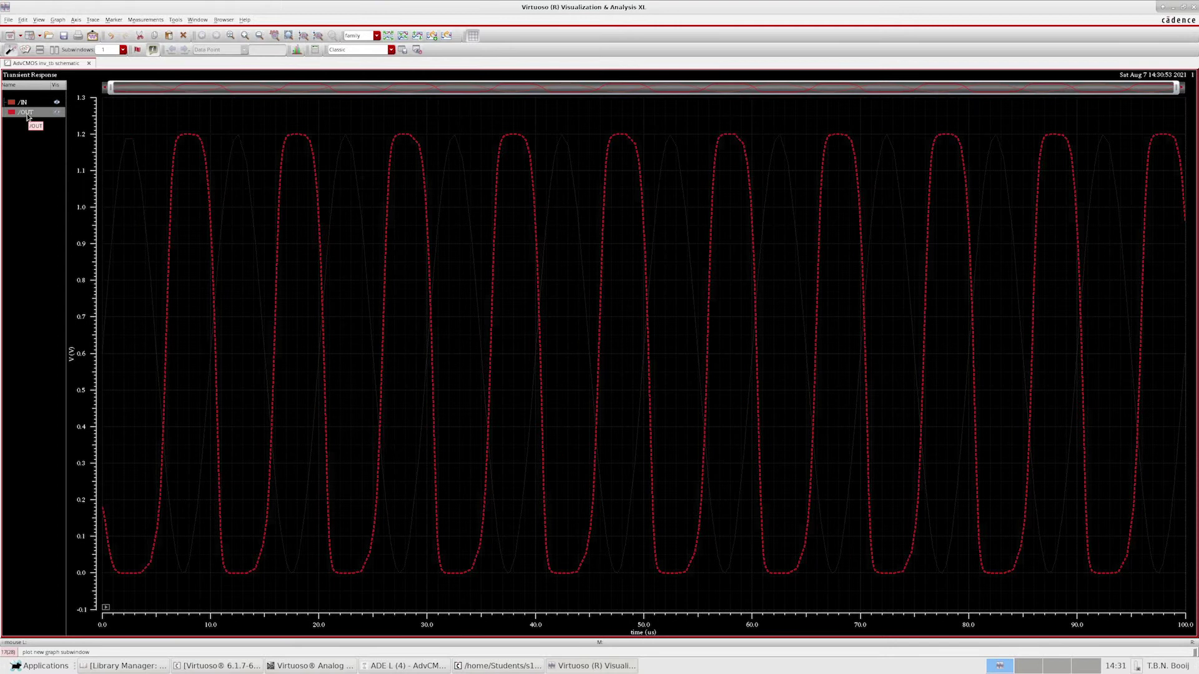
pyautogui.hotkey('ctrl', 'a')
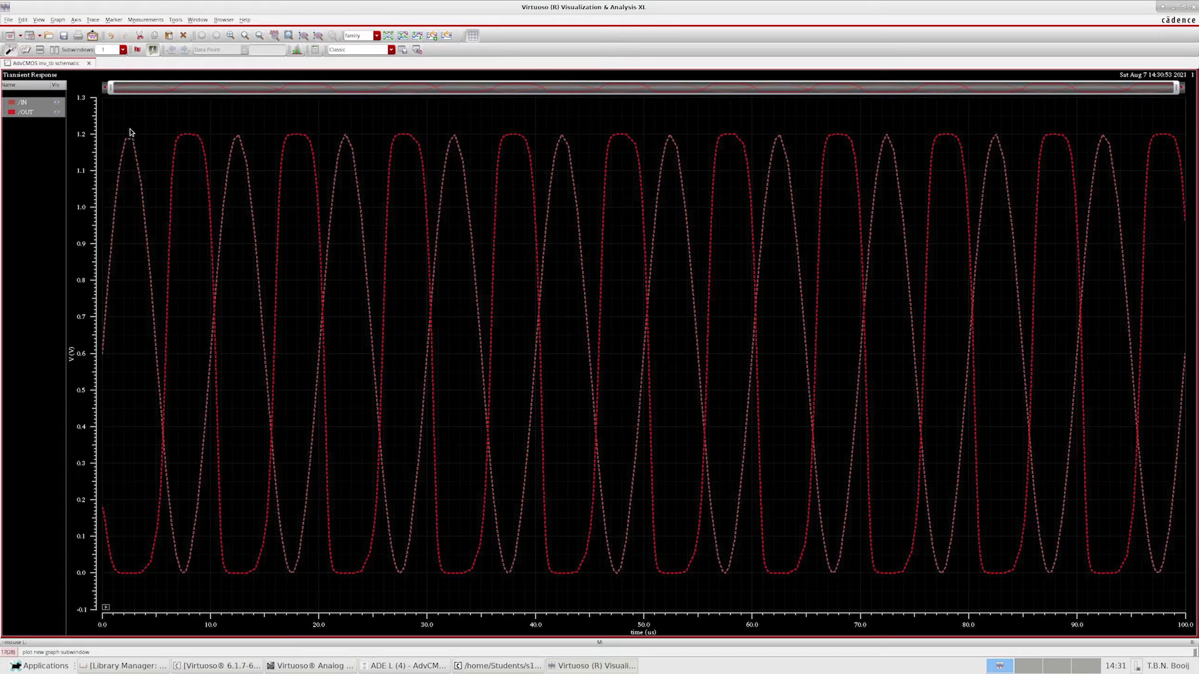
pyautogui.moveTo(153, 155)
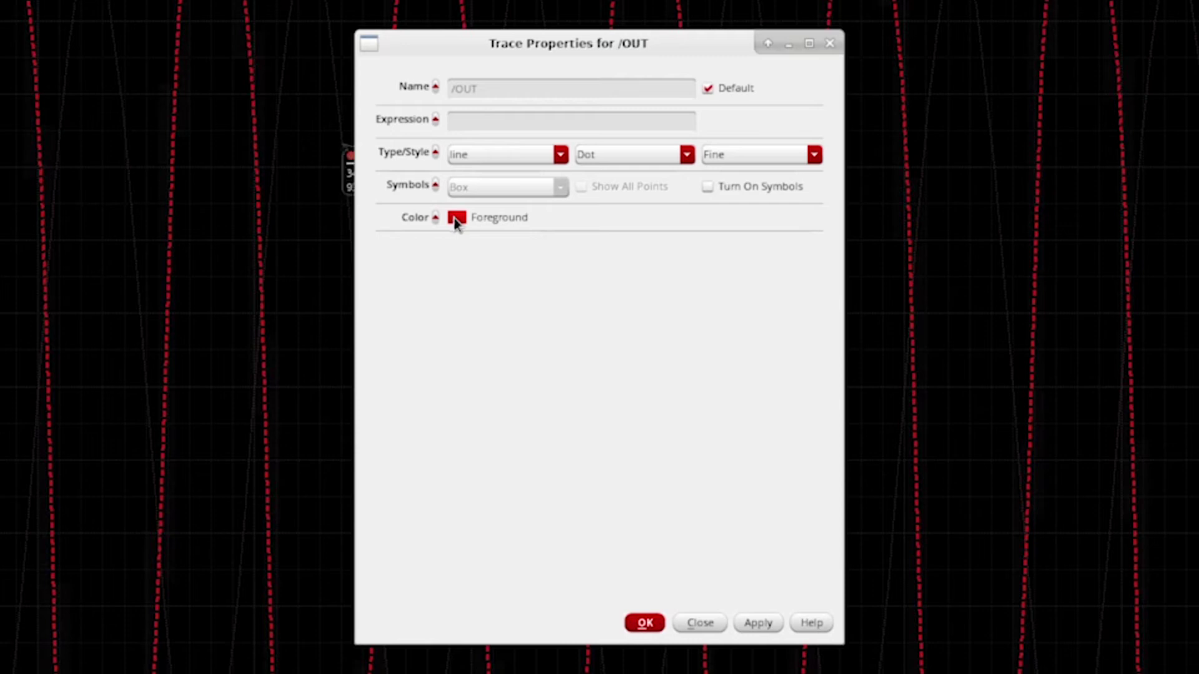
# Set the /OUT trace colour to bright green
pyautogui.click(454, 219)
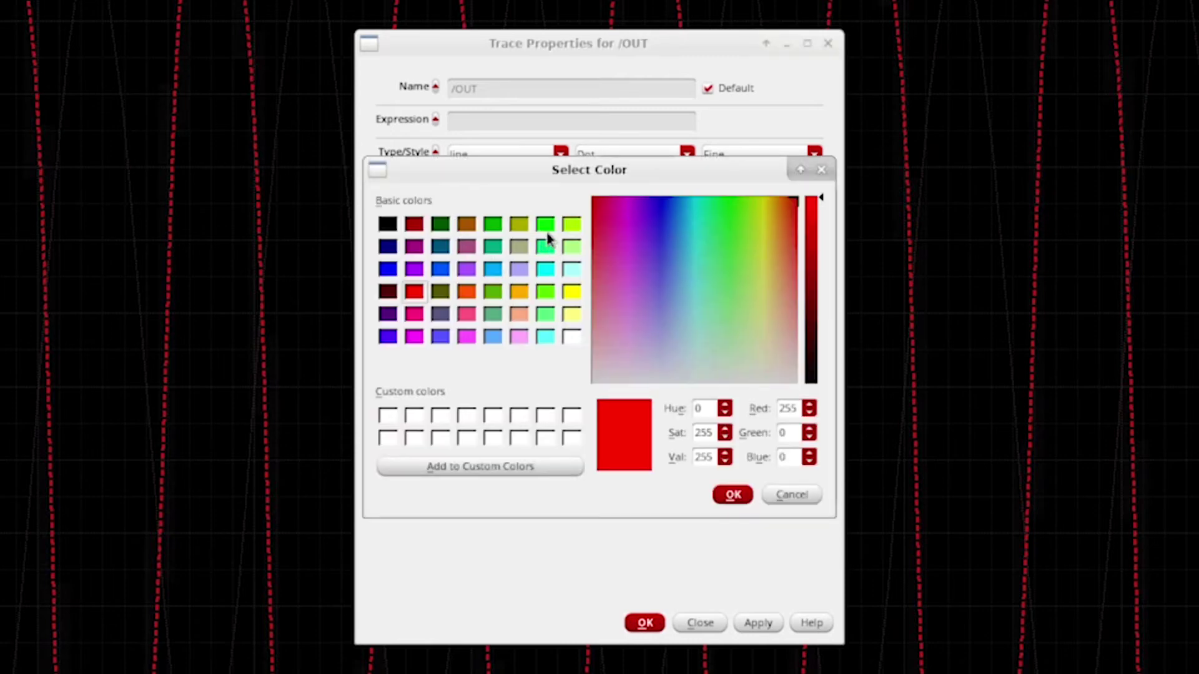
pyautogui.click(545, 224)
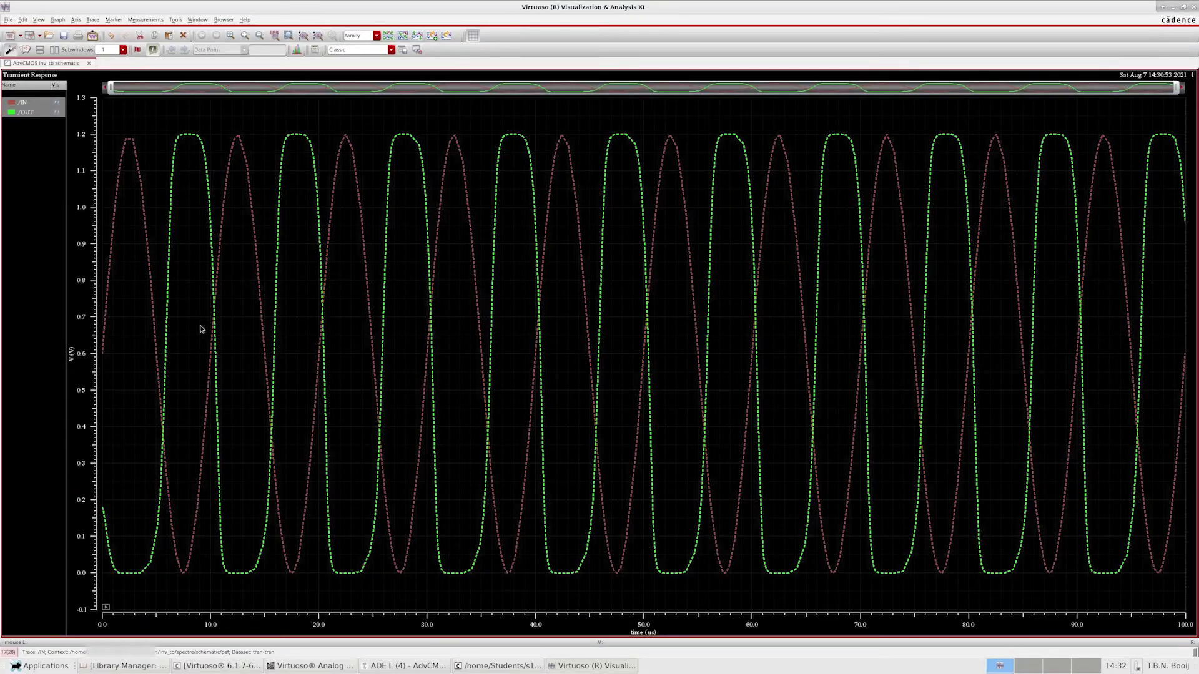
pyautogui.moveTo(213, 358)
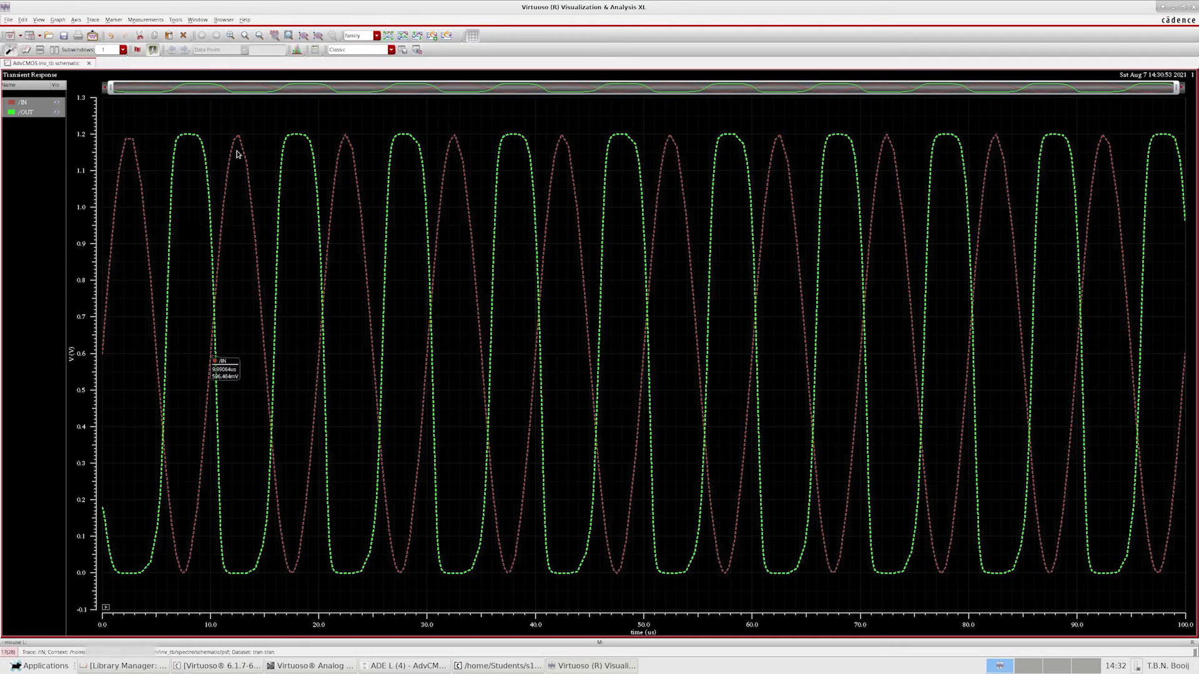
pyautogui.moveTo(238, 150)
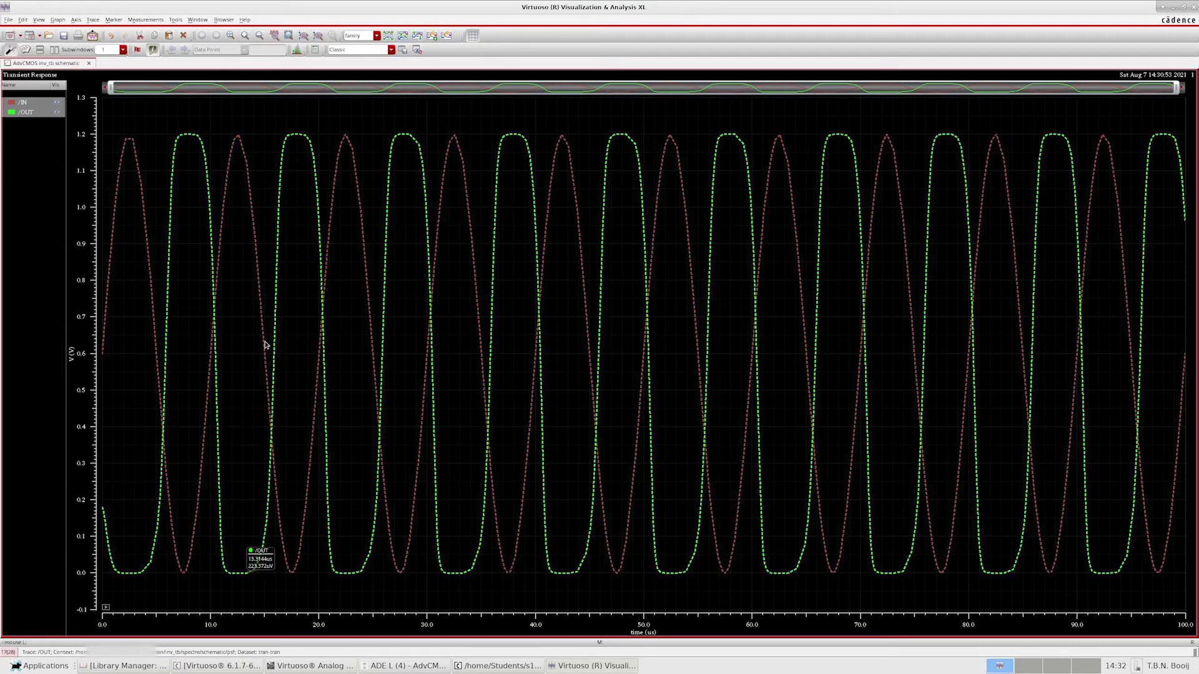
pyautogui.moveTo(263, 345)
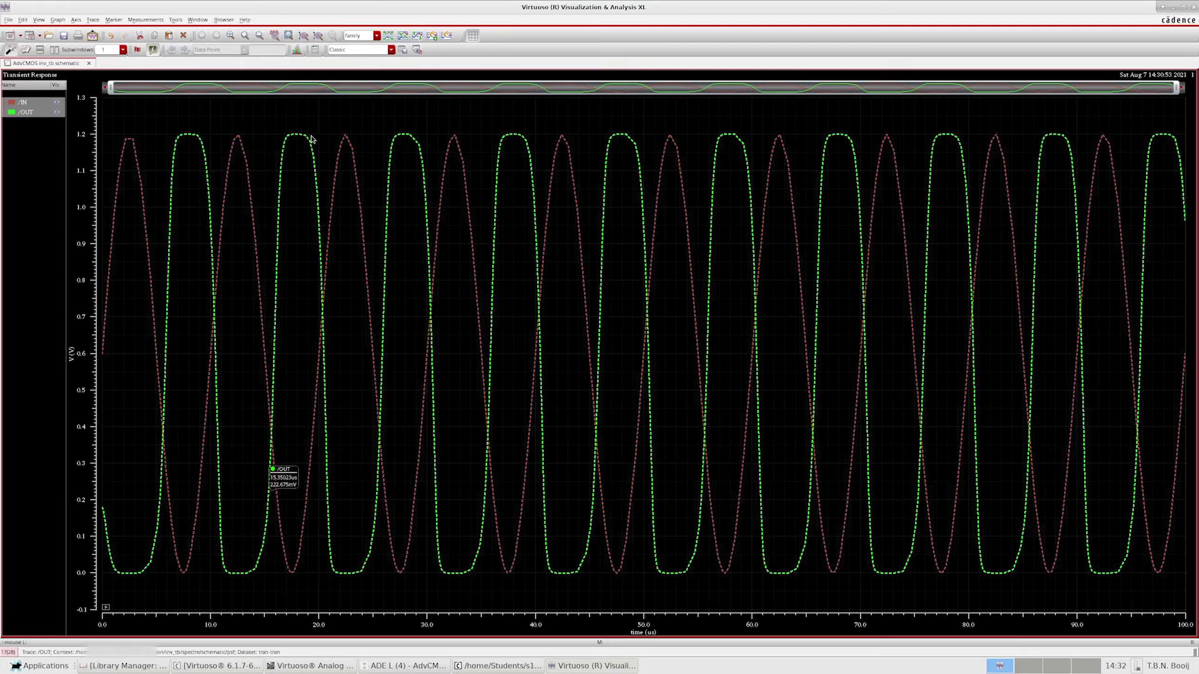
pyautogui.moveTo(313, 140)
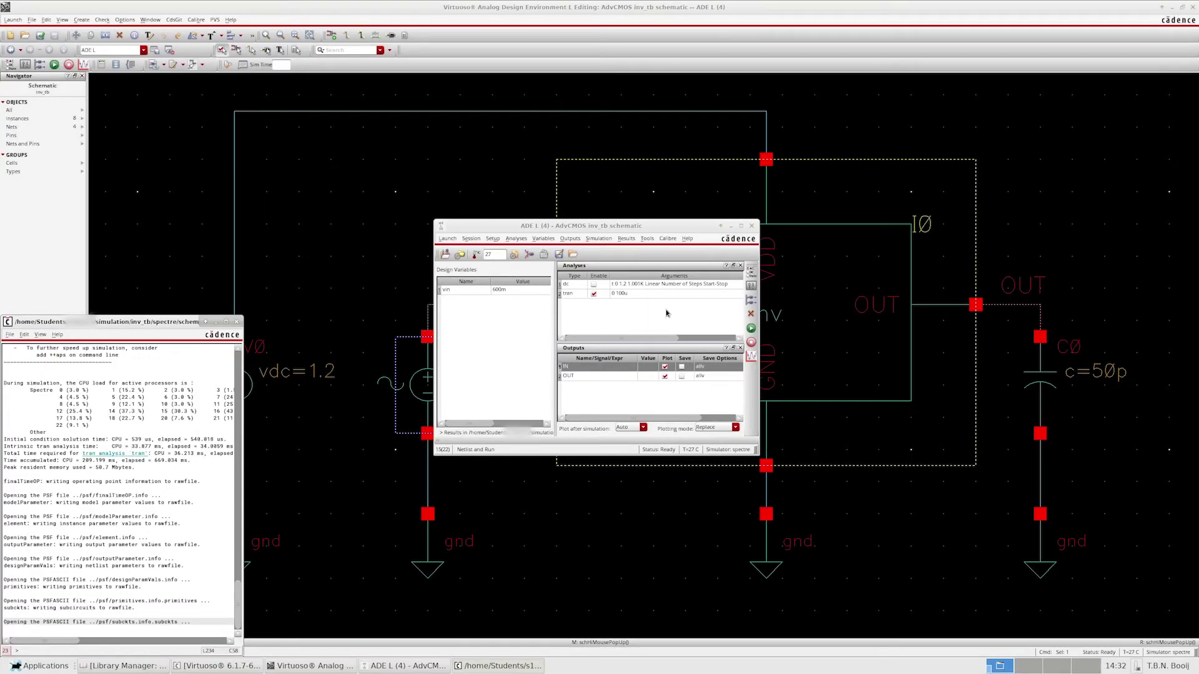
# Select the sine source V1 and bring up its Properties form
pyautogui.click(364, 332)
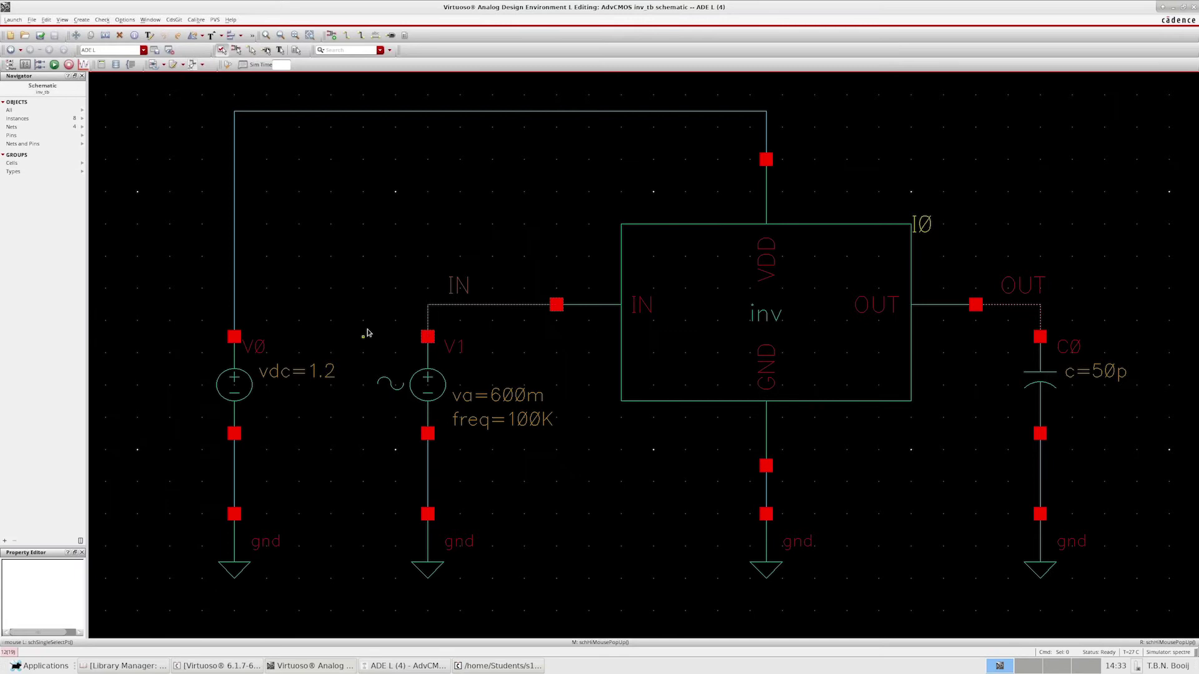
pyautogui.click(424, 384)
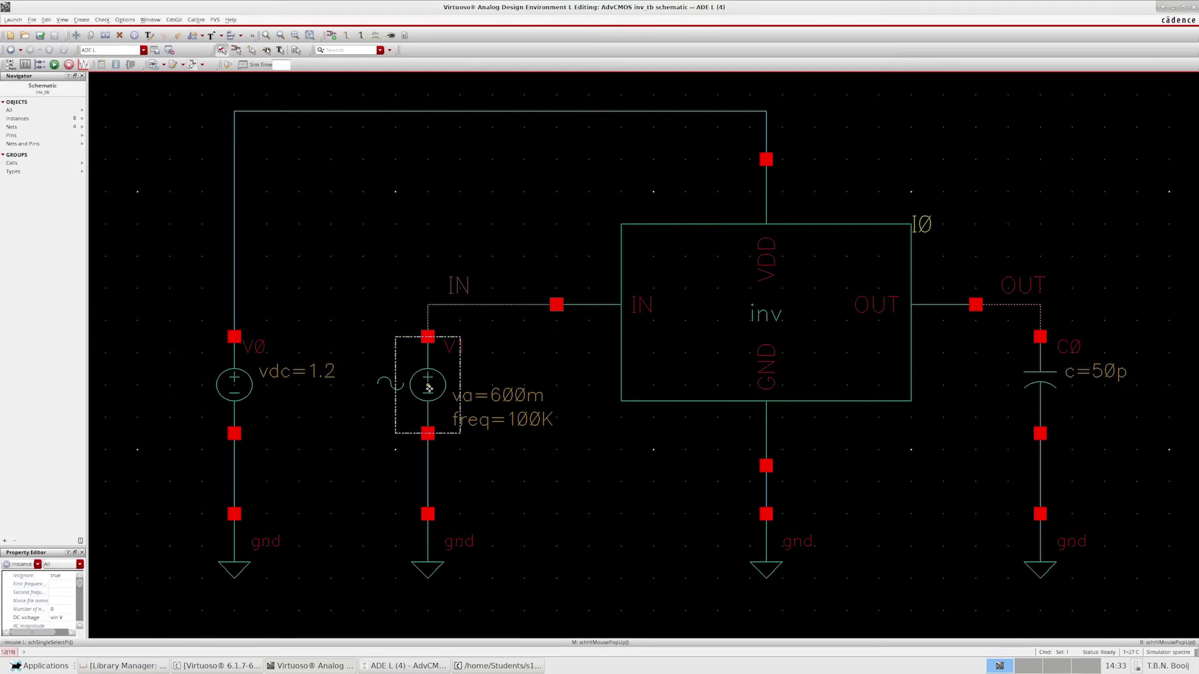
pyautogui.rightClick(426, 385)
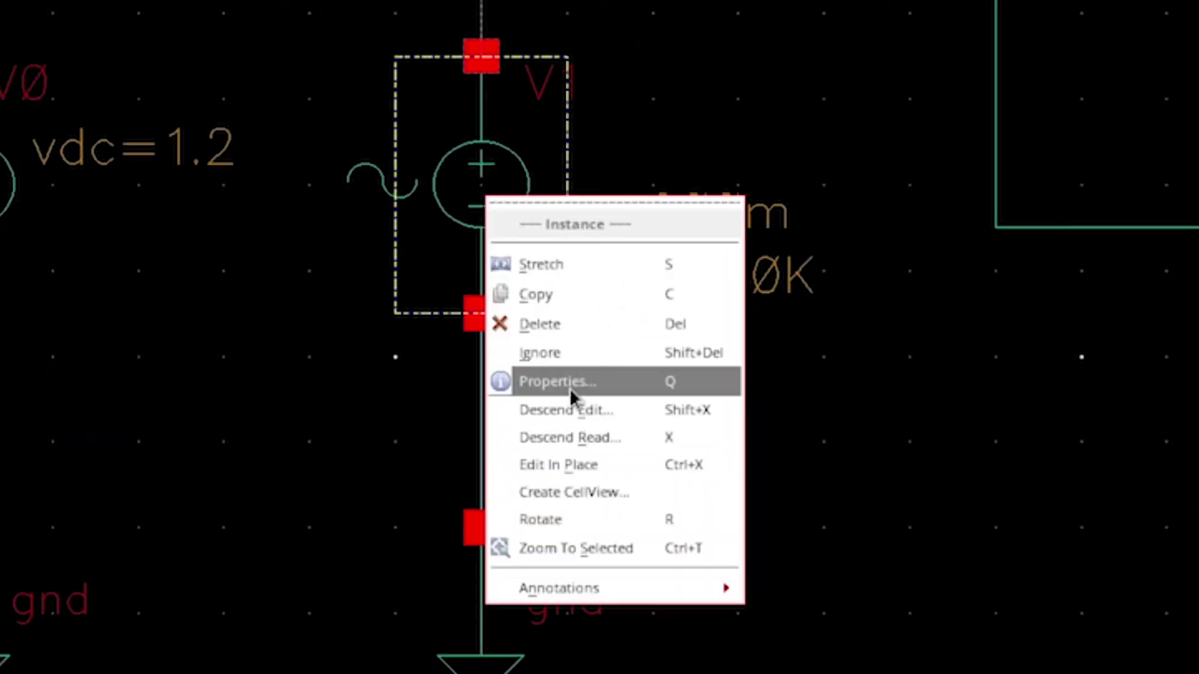
pyautogui.click(569, 387)
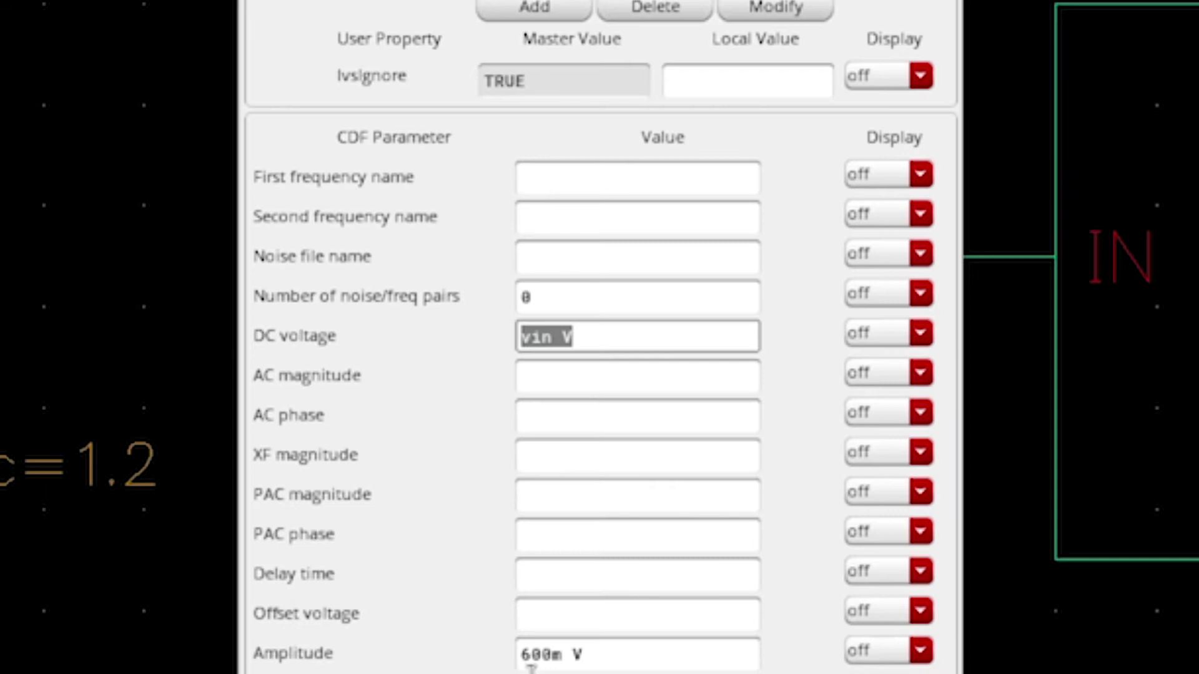
# Enter 1 V as V1's AC magnitude value
pyautogui.click(527, 380)
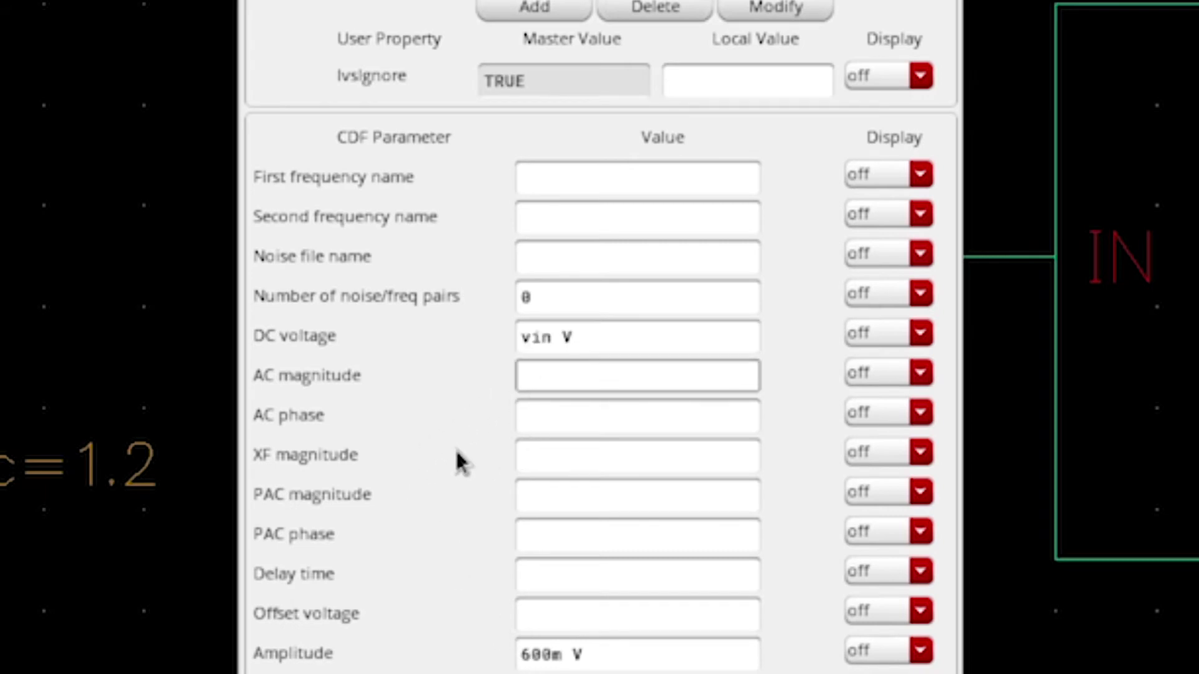
pyautogui.write('1 V')
pyautogui.moveTo(605, 337); pyautogui.dragTo(463, 339)
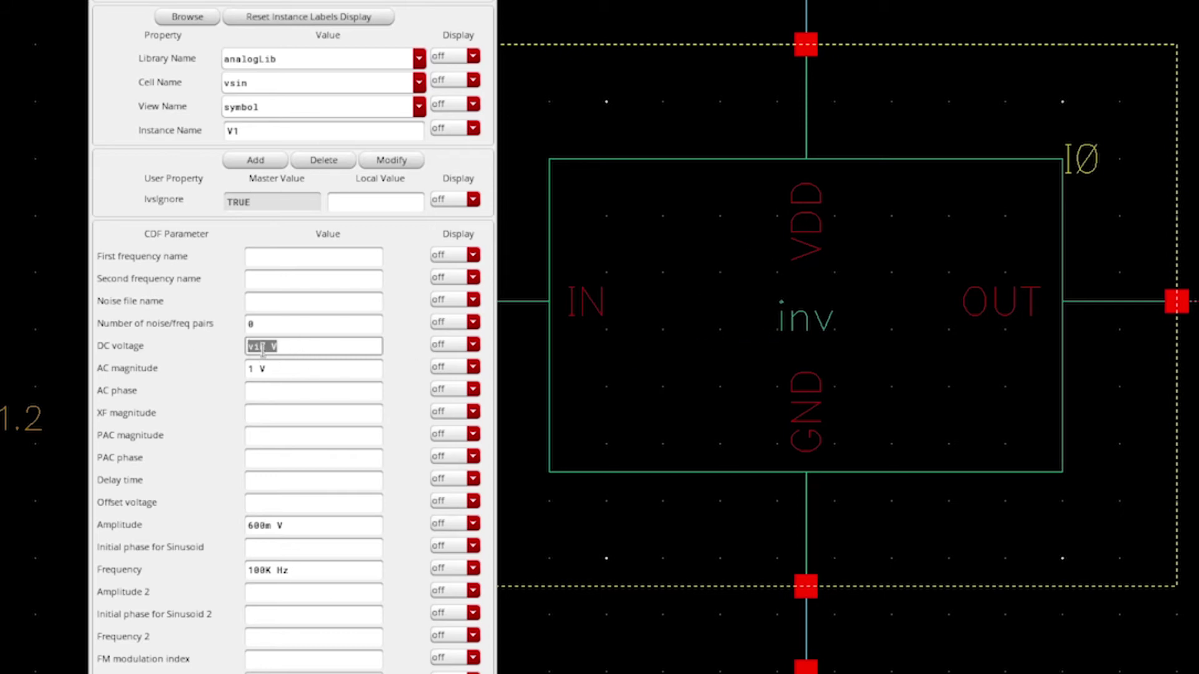
pyautogui.click(268, 369)
pyautogui.press('Home')
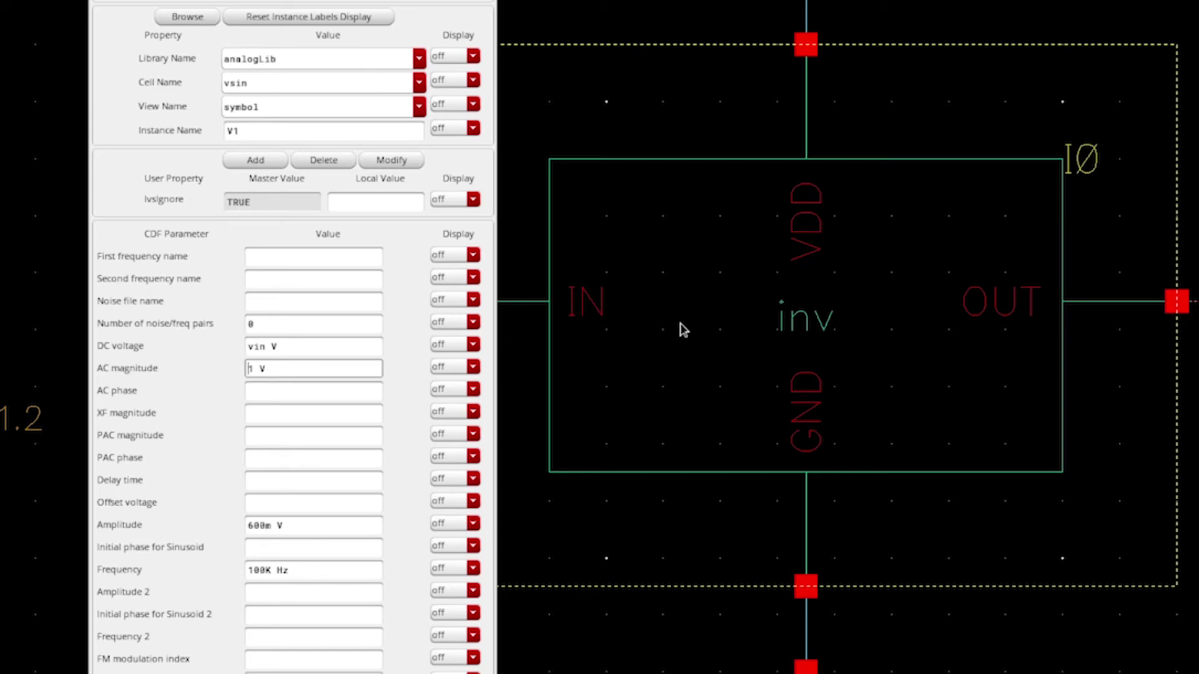
pyautogui.click(275, 370)
pyautogui.moveTo(274, 369); pyautogui.dragTo(240, 373)
pyautogui.press('Tab')
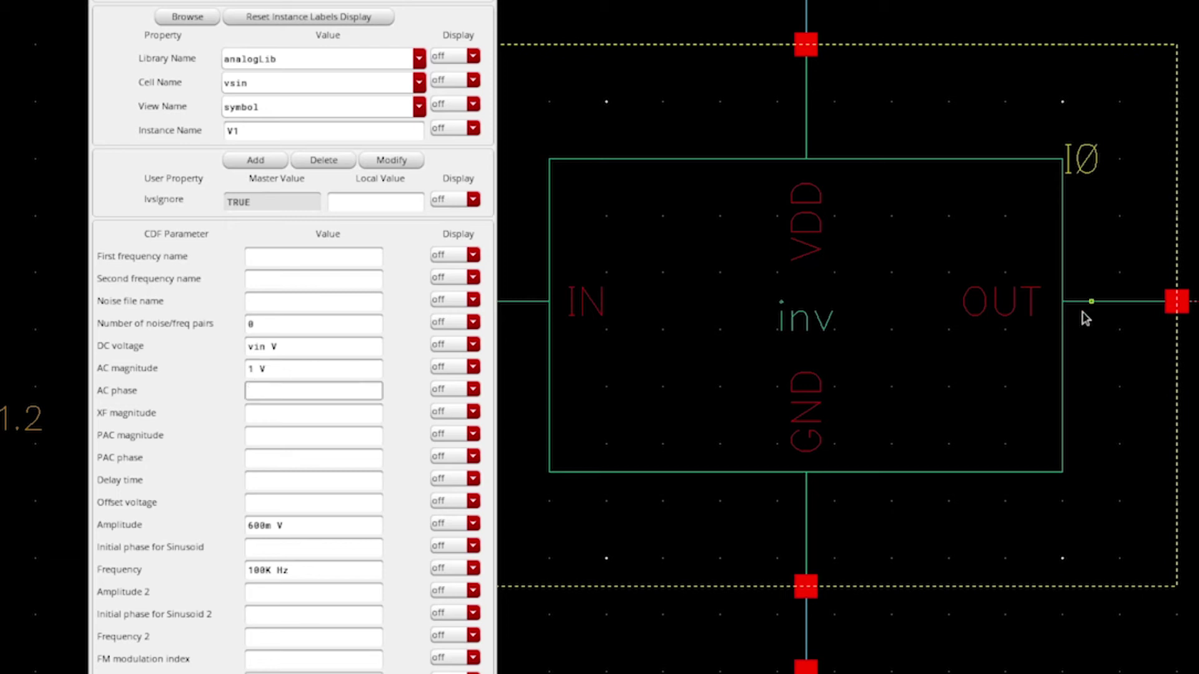
pyautogui.click(254, 373)
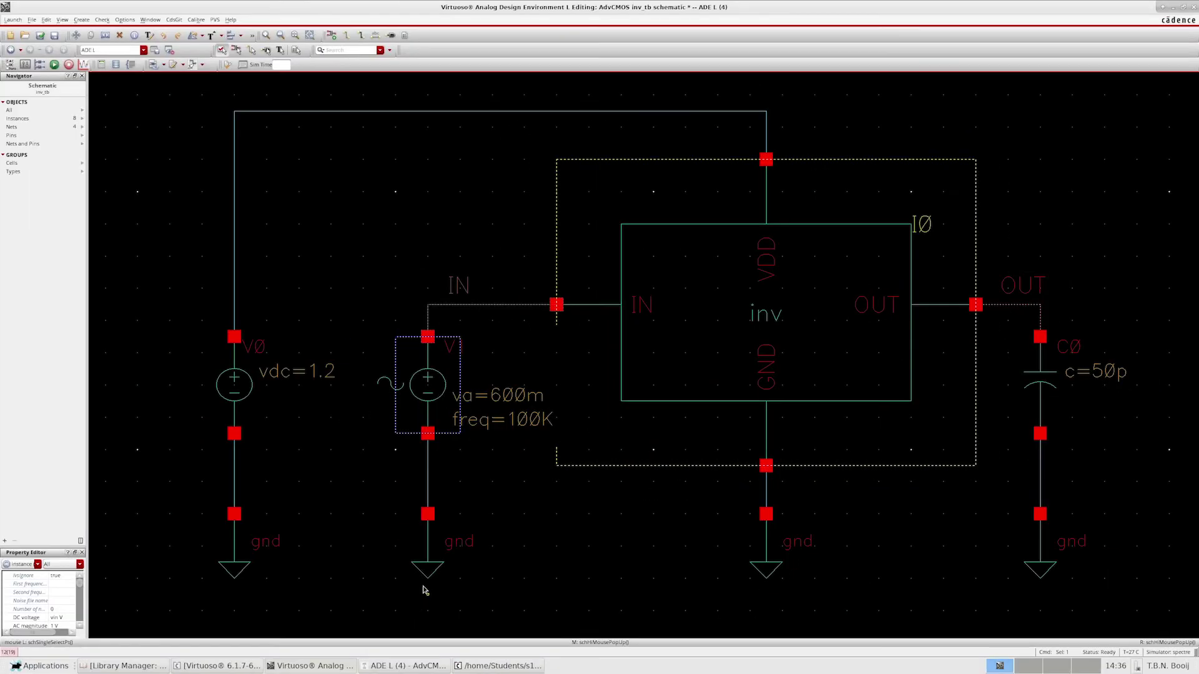
# Check and save the testbench schematic
pyautogui.click(437, 552)
pyautogui.hotkey('shift', 'x')
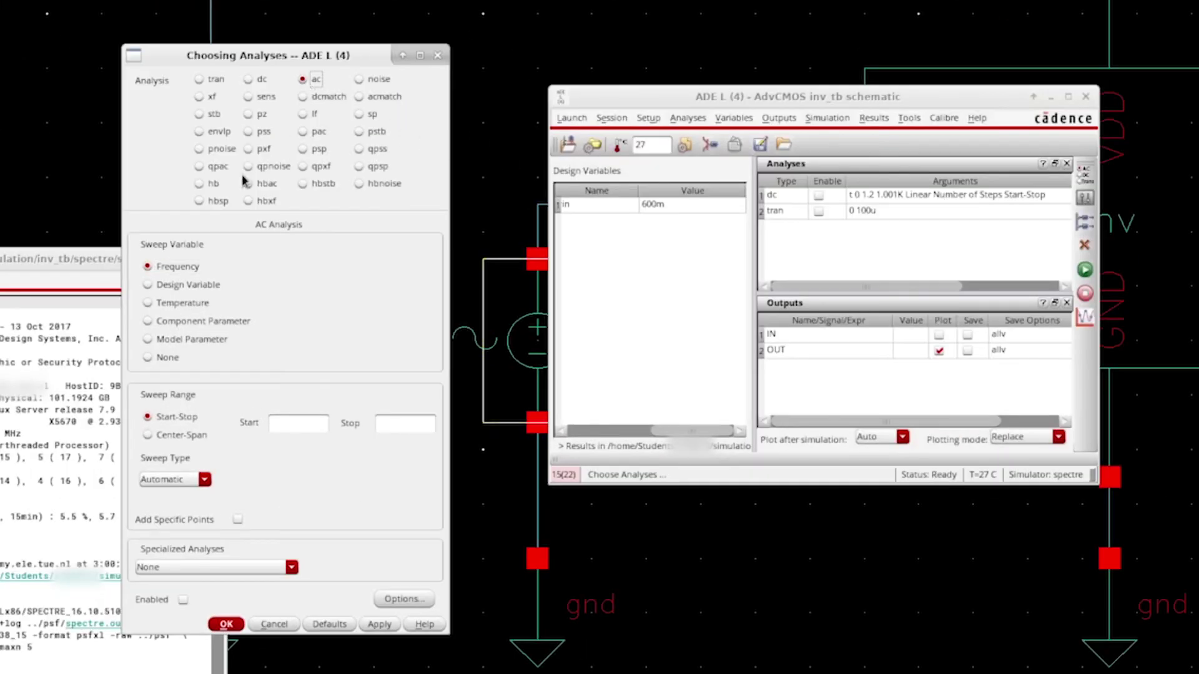
# Set the ac sweep to Start 100, Stop 10G, Logarithmic with 1001 steps, and accept
pyautogui.click(159, 266)
pyautogui.click(308, 426)
pyautogui.write('100')
pyautogui.press('Tab')
pyautogui.write('10')
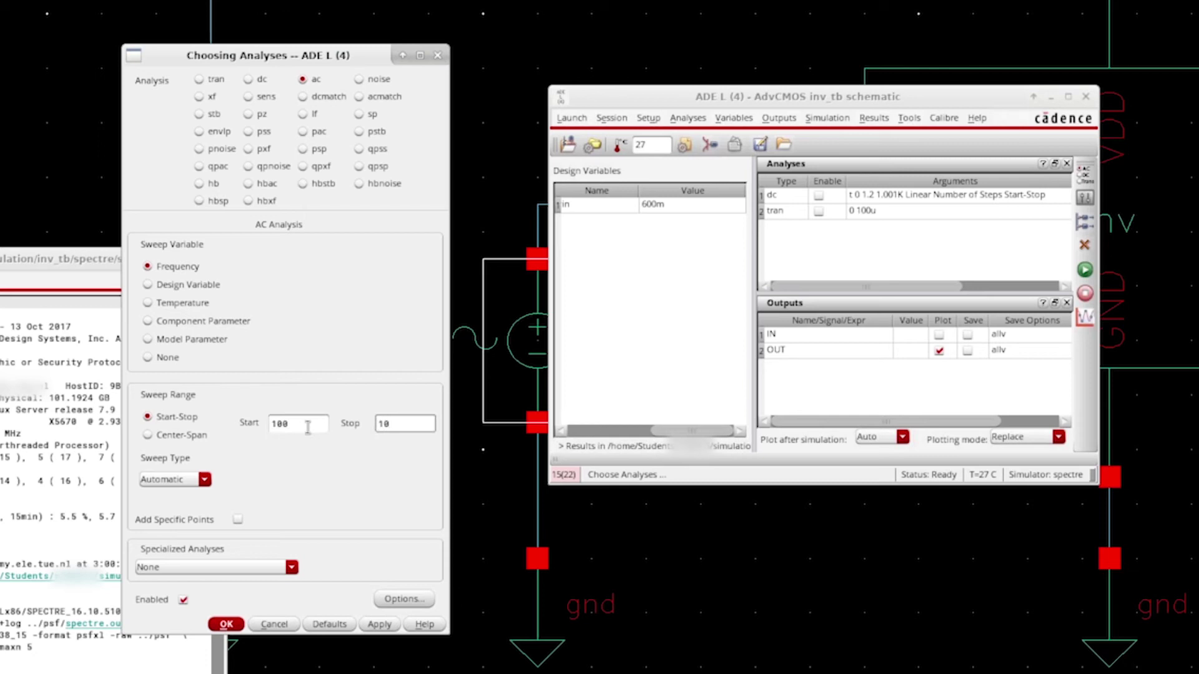
pyautogui.write('G')
pyautogui.click(175, 479)
pyautogui.click(186, 508)
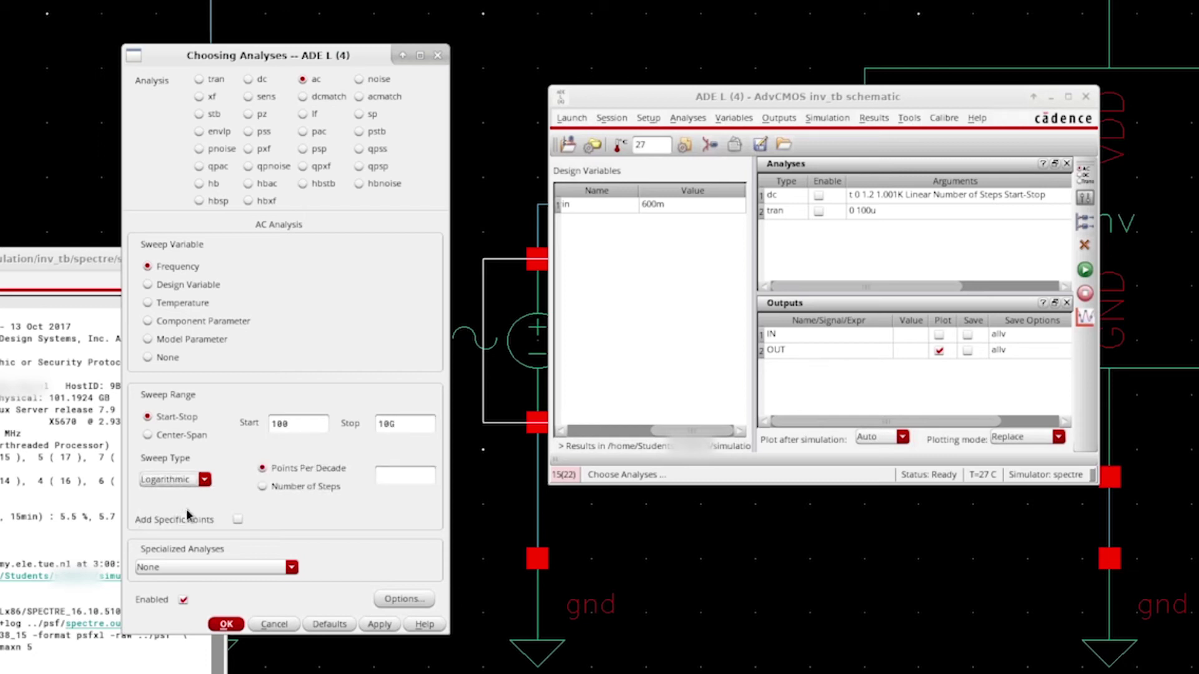
pyautogui.click(314, 491)
pyautogui.write('1001')
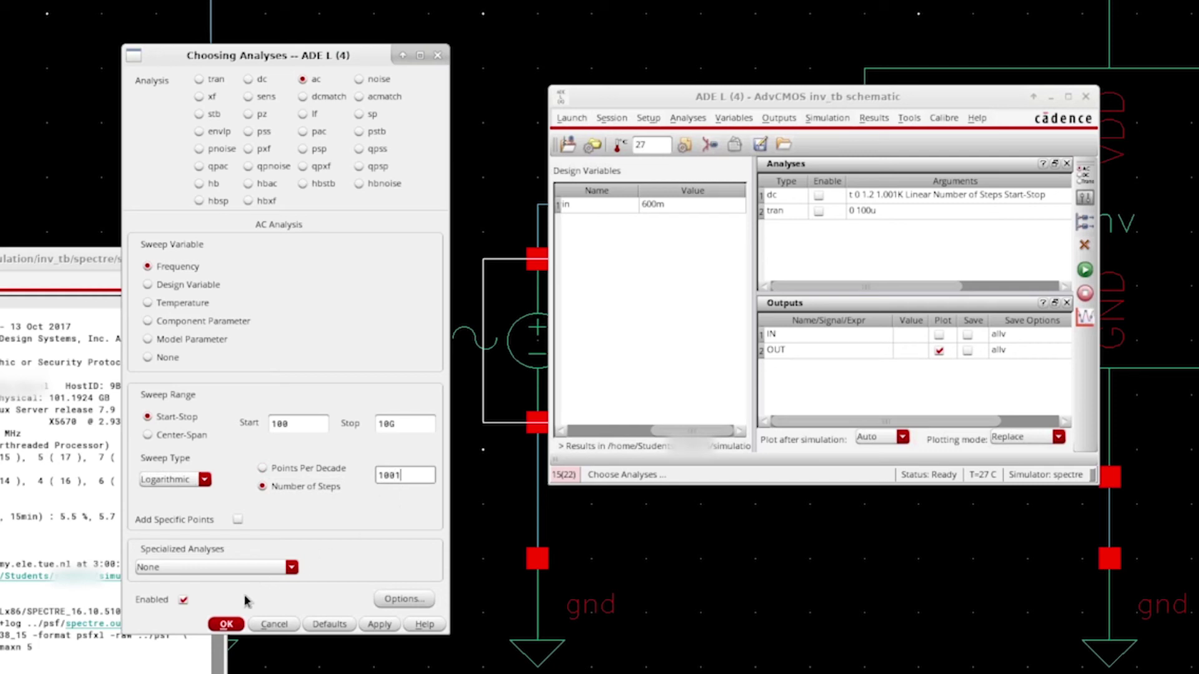
pyautogui.click(226, 624)
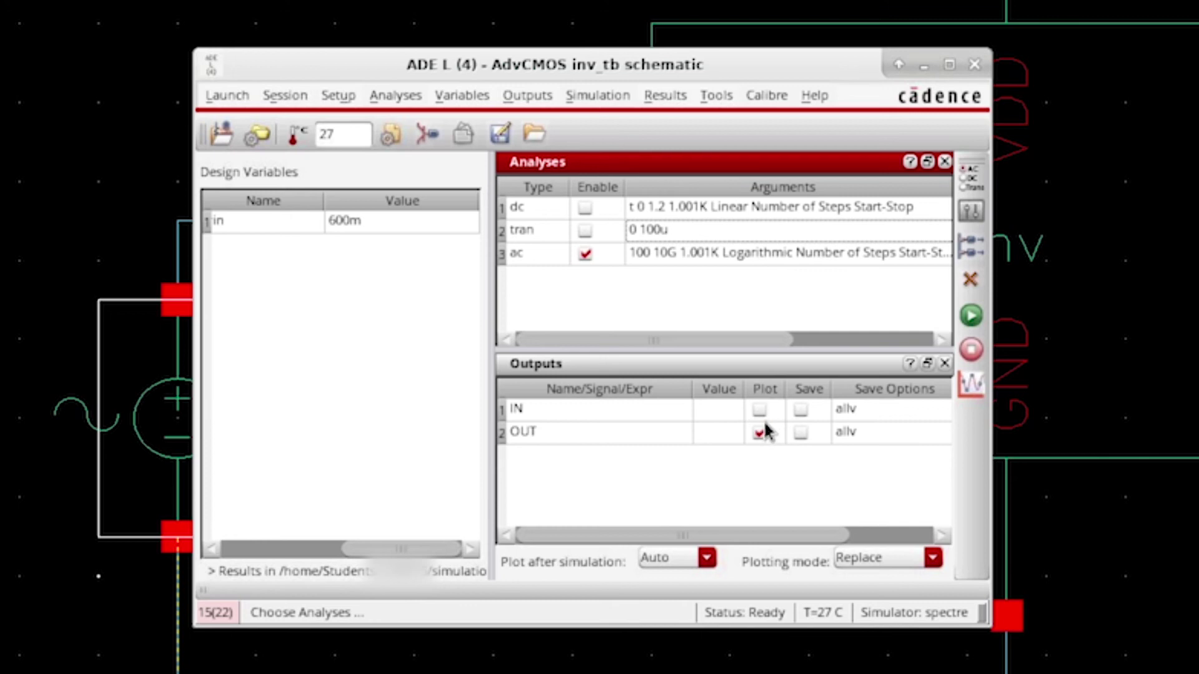
# Netlist and run to plot /OUT AC magnitude on log-log axes
pyautogui.click(972, 319)
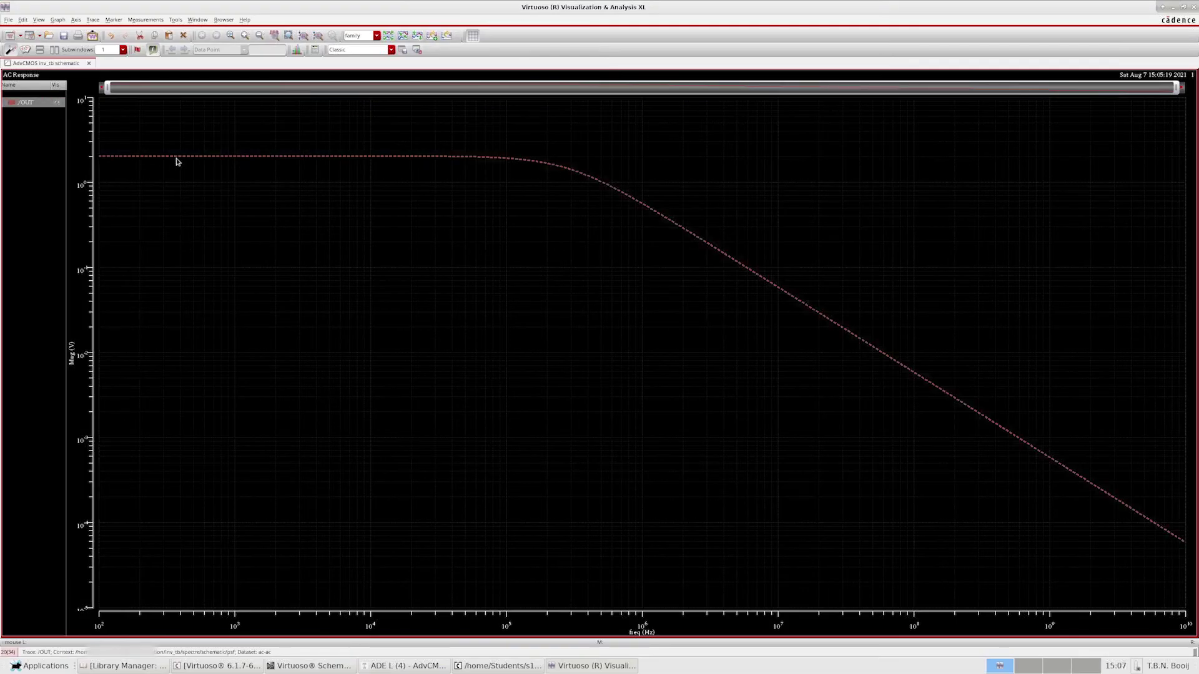
pyautogui.moveTo(178, 160)
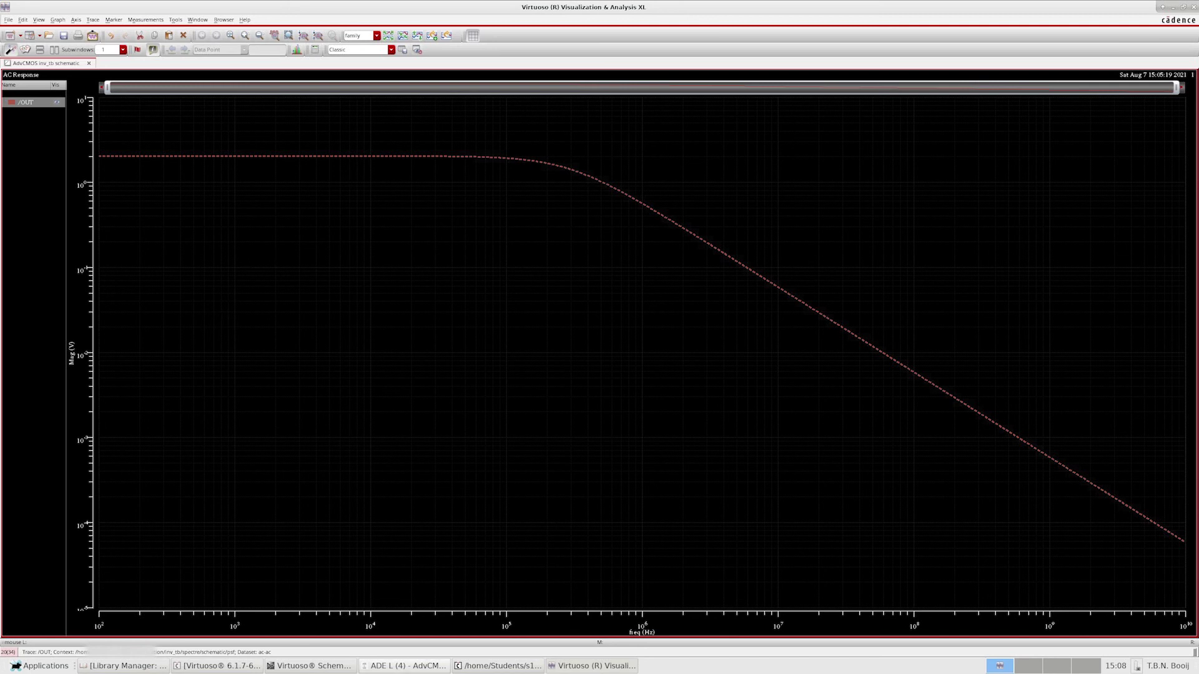
# Bring the ADE L simulation window back to the front
pyautogui.click(403, 666)
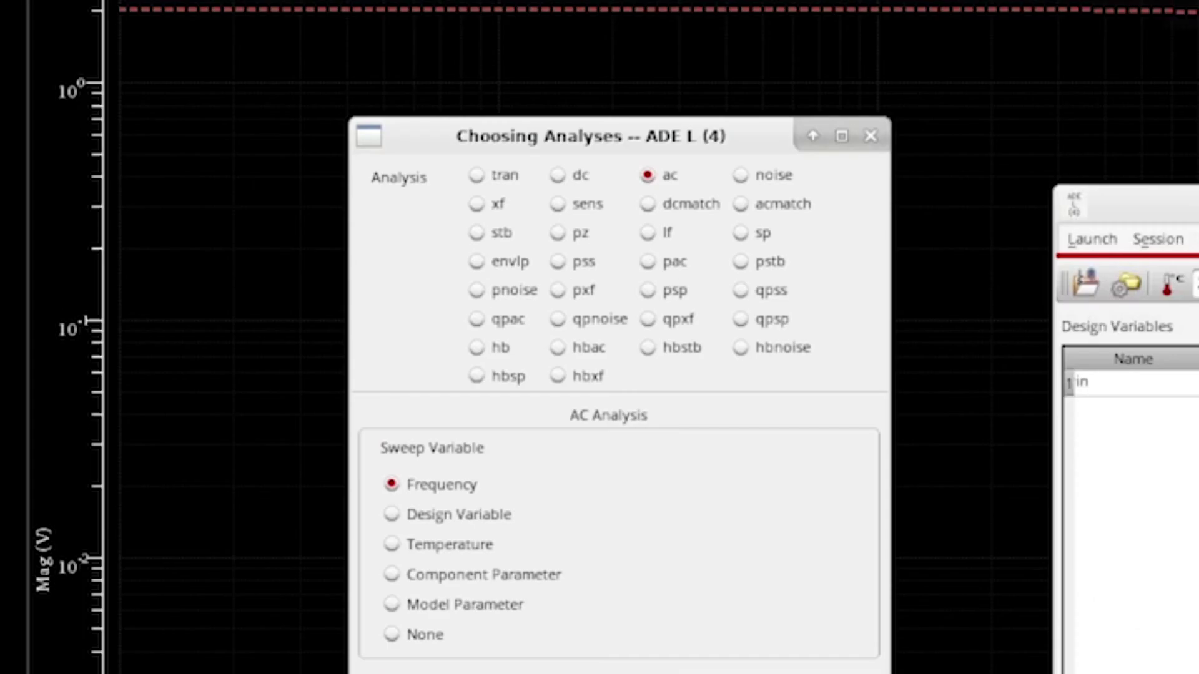